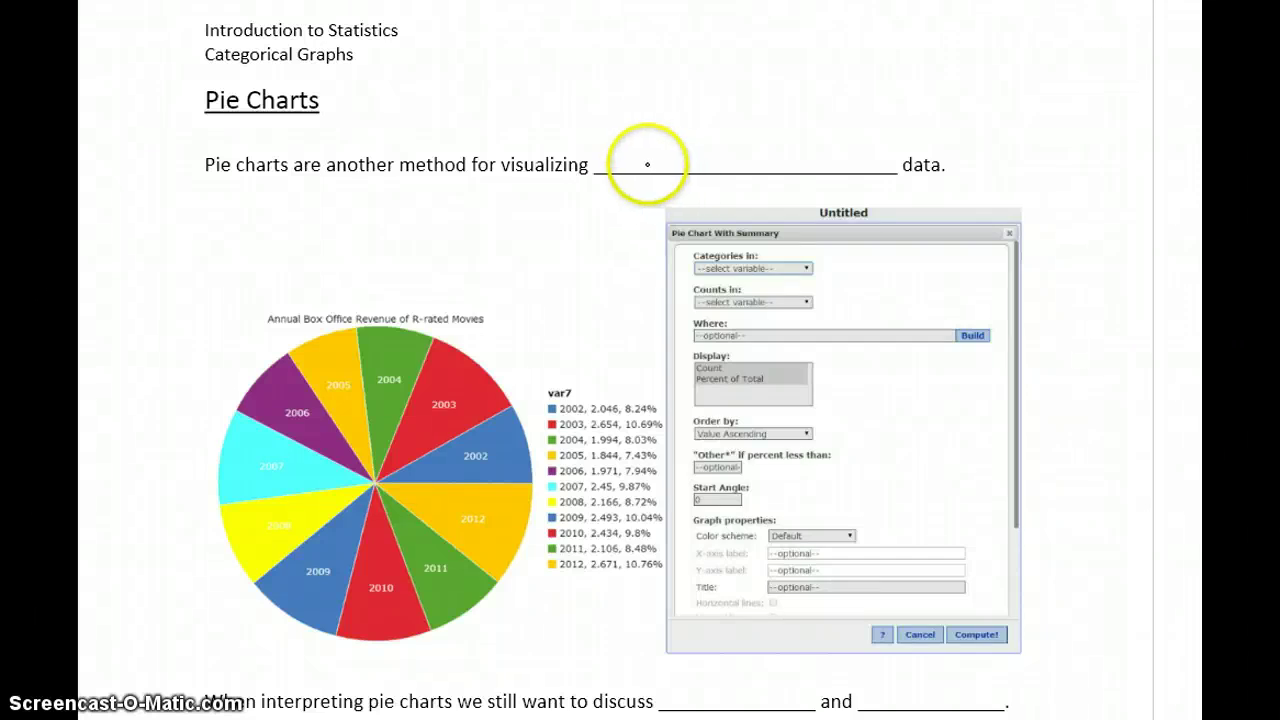
Handwrite 'categorical' in the blank after 'visualizing' so pie charts visualize categorical data
mouse_move(652, 156)
mouse_down()
mouse_move(640, 164)
mouse_move(698, 131)
mouse_move(690, 160)
mouse_move(722, 170)
mouse_move(808, 163)
mouse_move(833, 128)
mouse_up()
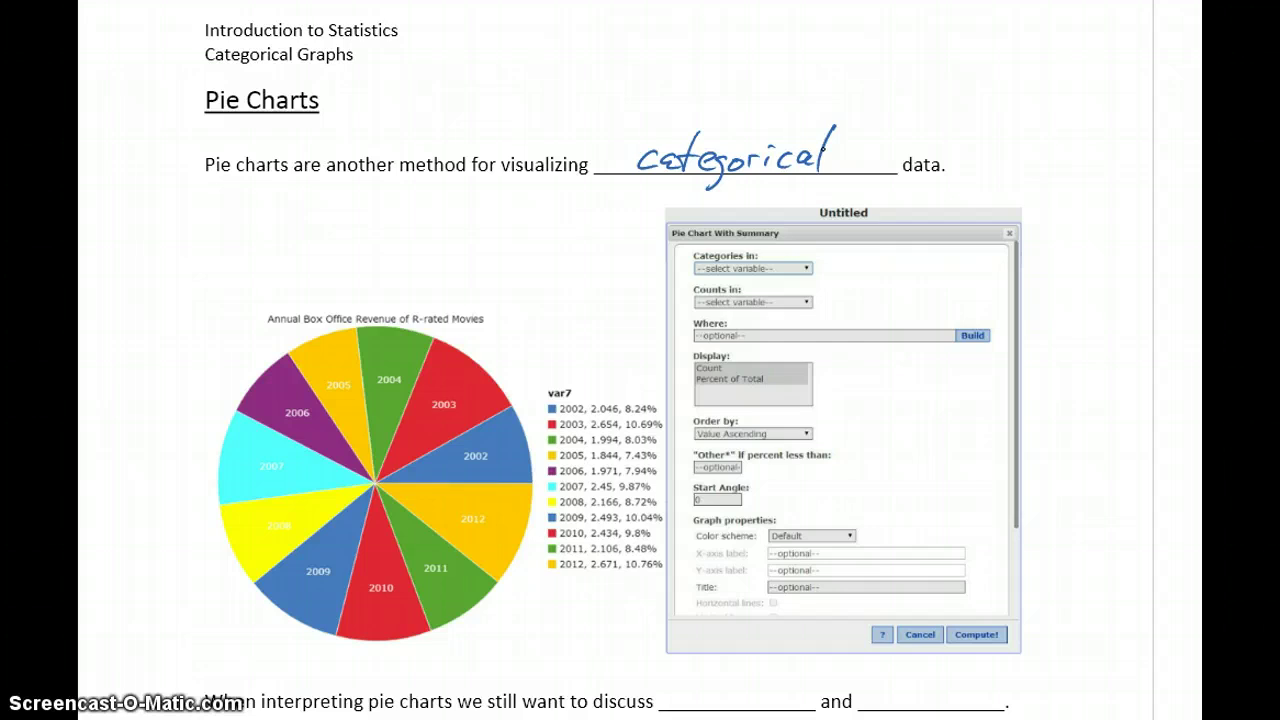
scroll(640, 400, down, 2)
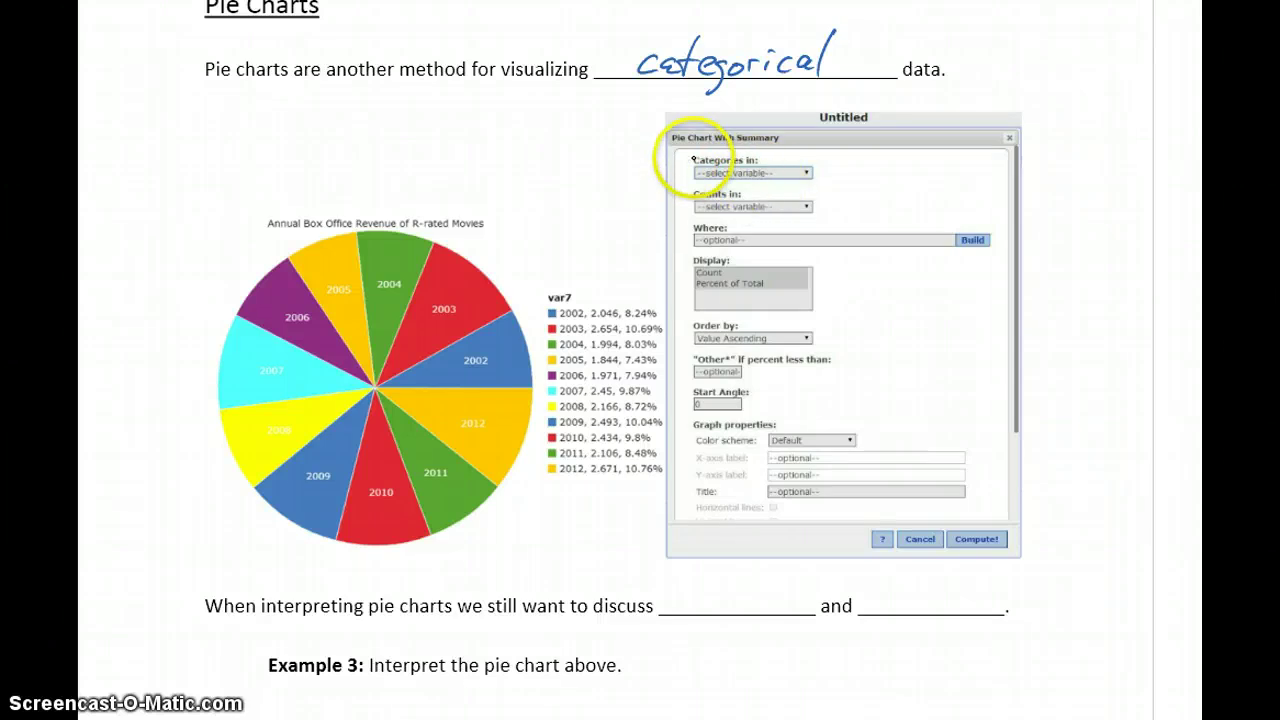
Draw green ellipses around Categories in, Counts in and Order by in the dialog screenshot
mouse_move(689, 155)
mouse_down()
mouse_move(808, 171)
mouse_move(694, 171)
mouse_move(705, 157)
mouse_up()
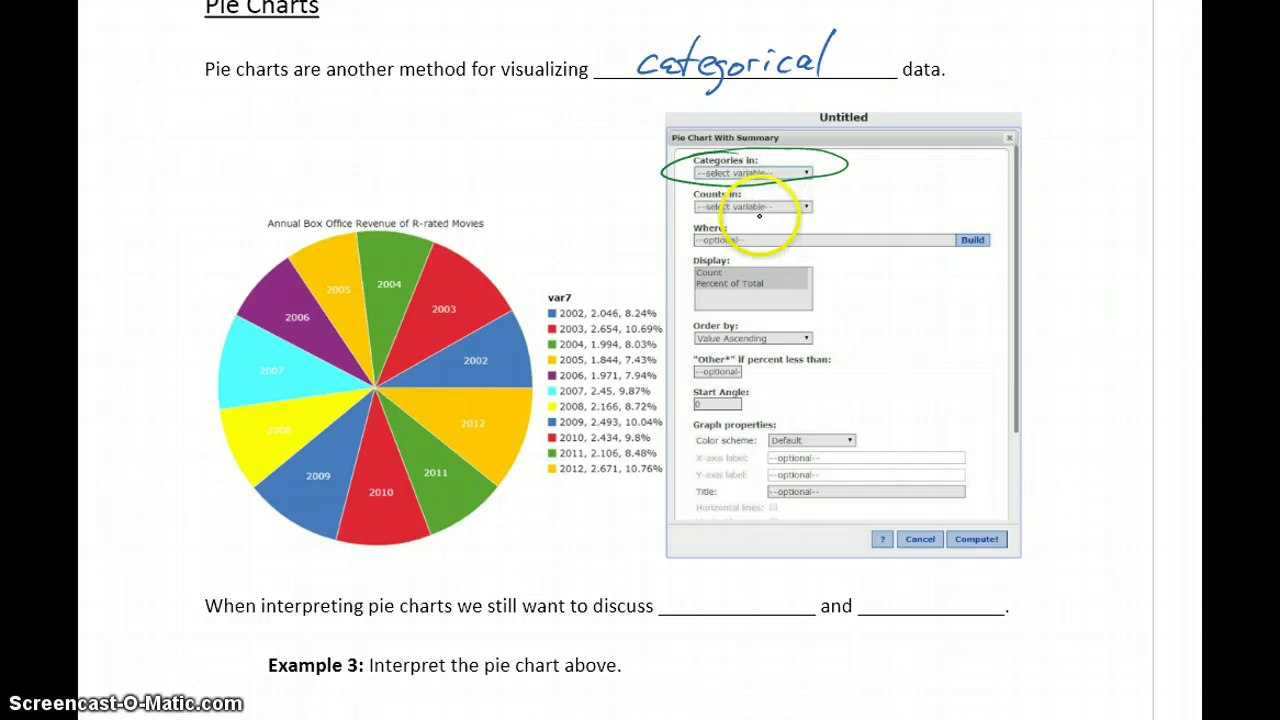
mouse_move(694, 193)
mouse_down()
mouse_move(807, 218)
mouse_move(672, 205)
mouse_up()
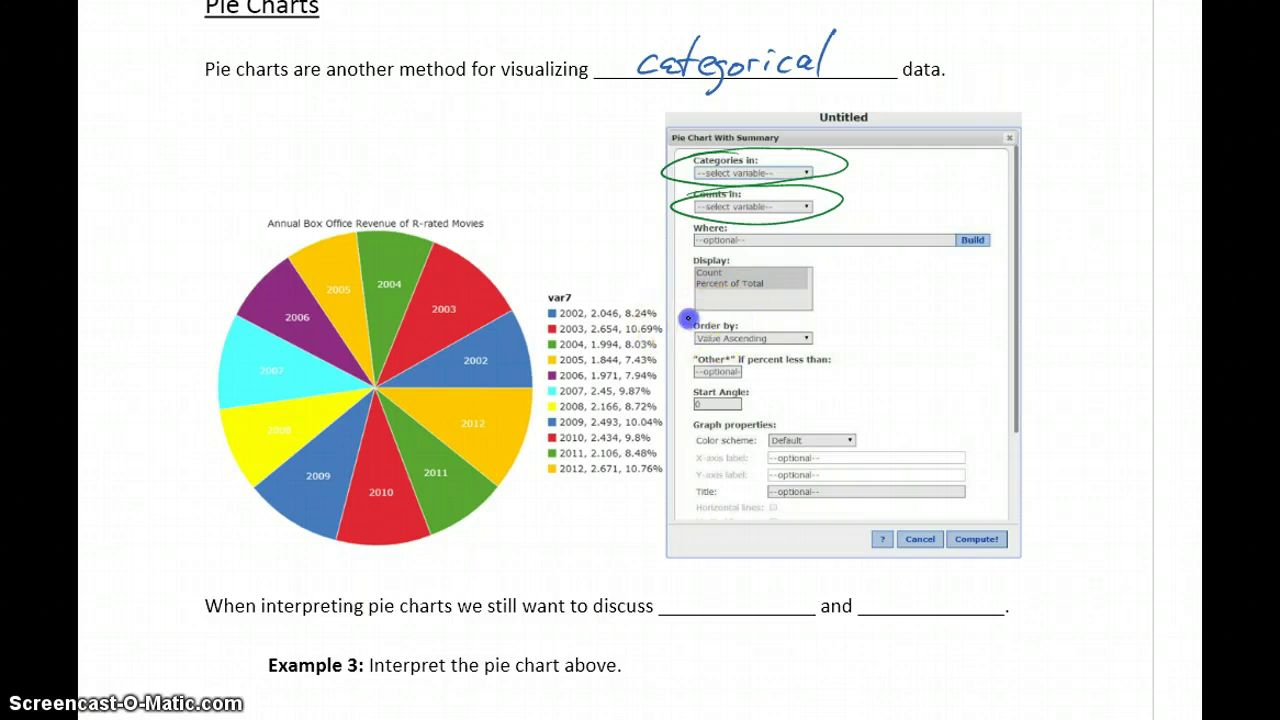
drag(682, 318, 672, 330)
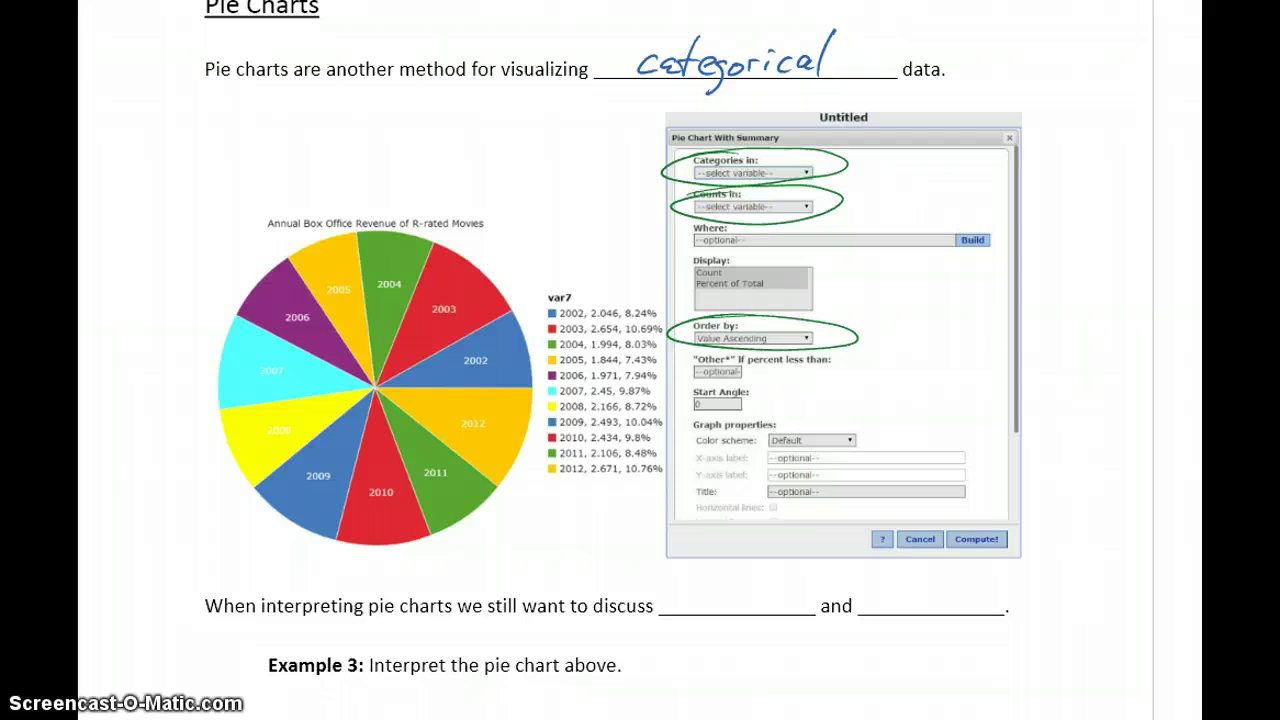
Handwrite 'mode' and 'variability' in green into the two blanks after 'discuss'
scroll(640, 360, down, 2)
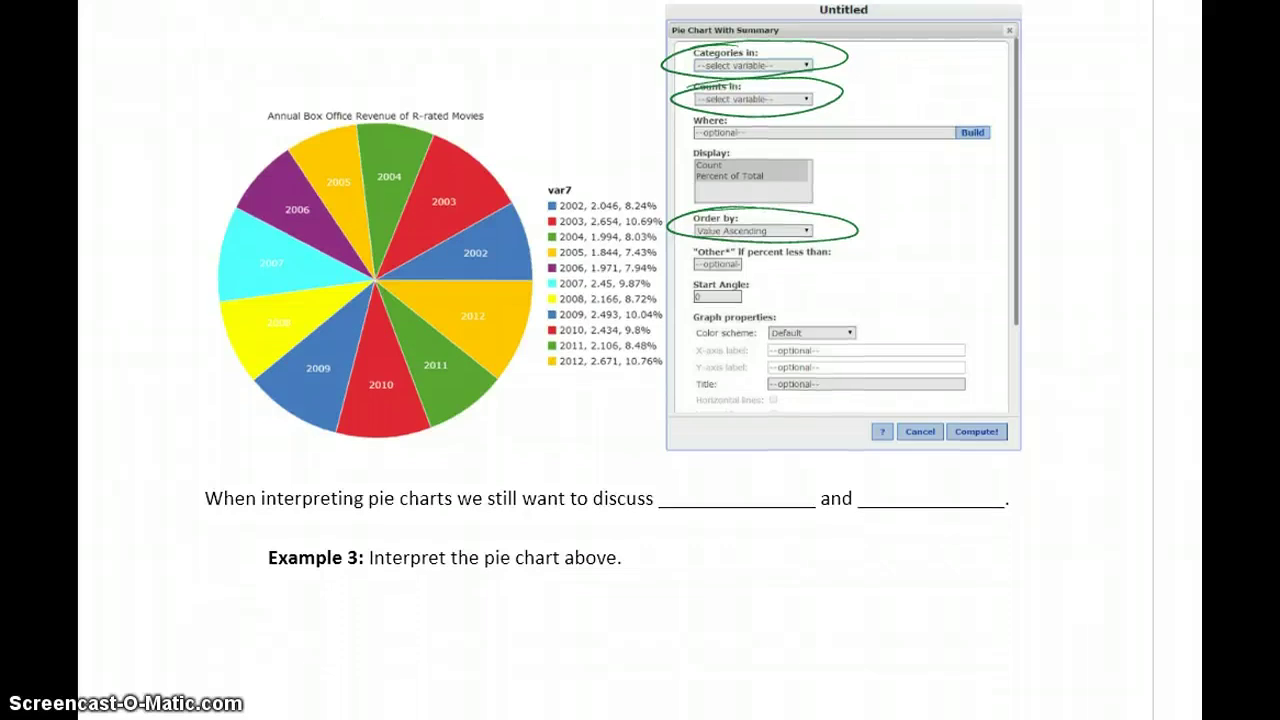
drag(680, 495, 768, 489)
mouse_move(874, 484)
mouse_down()
mouse_move(929, 495)
mouse_move(977, 465)
mouse_move(957, 493)
mouse_move(989, 496)
mouse_move(1022, 468)
mouse_move(1016, 525)
mouse_up()
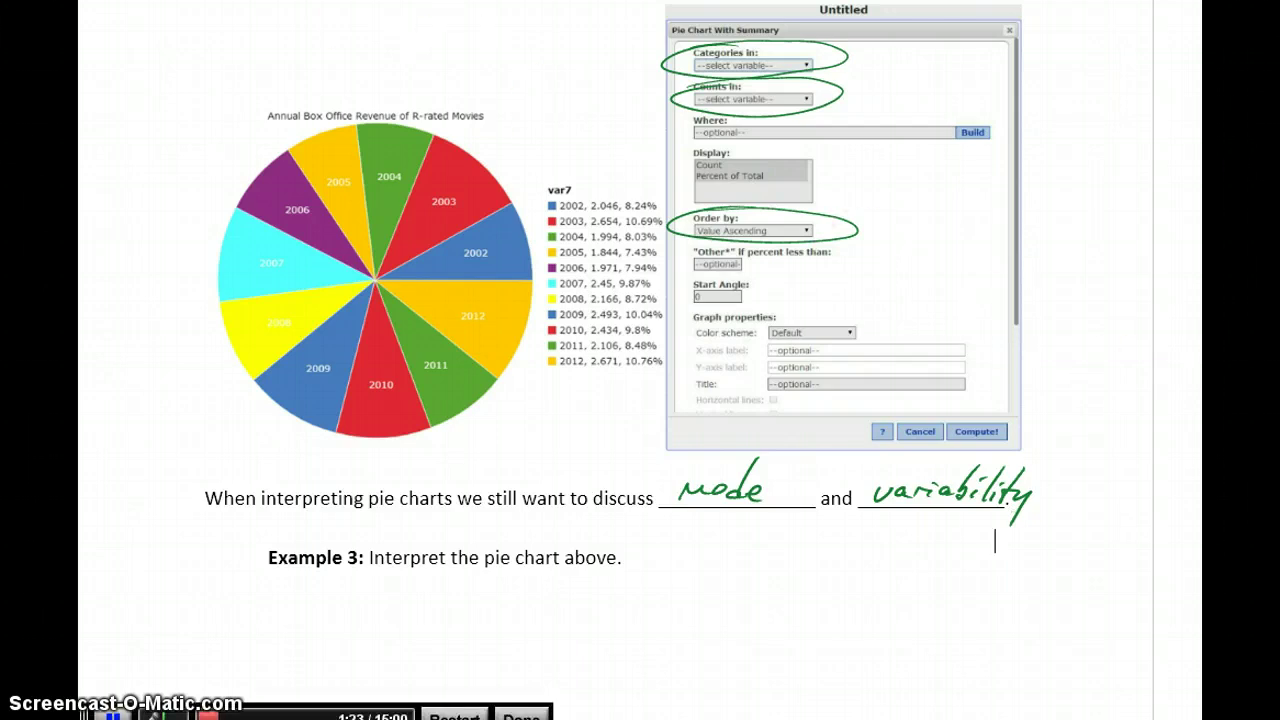
scroll(812, 500, down, 2)
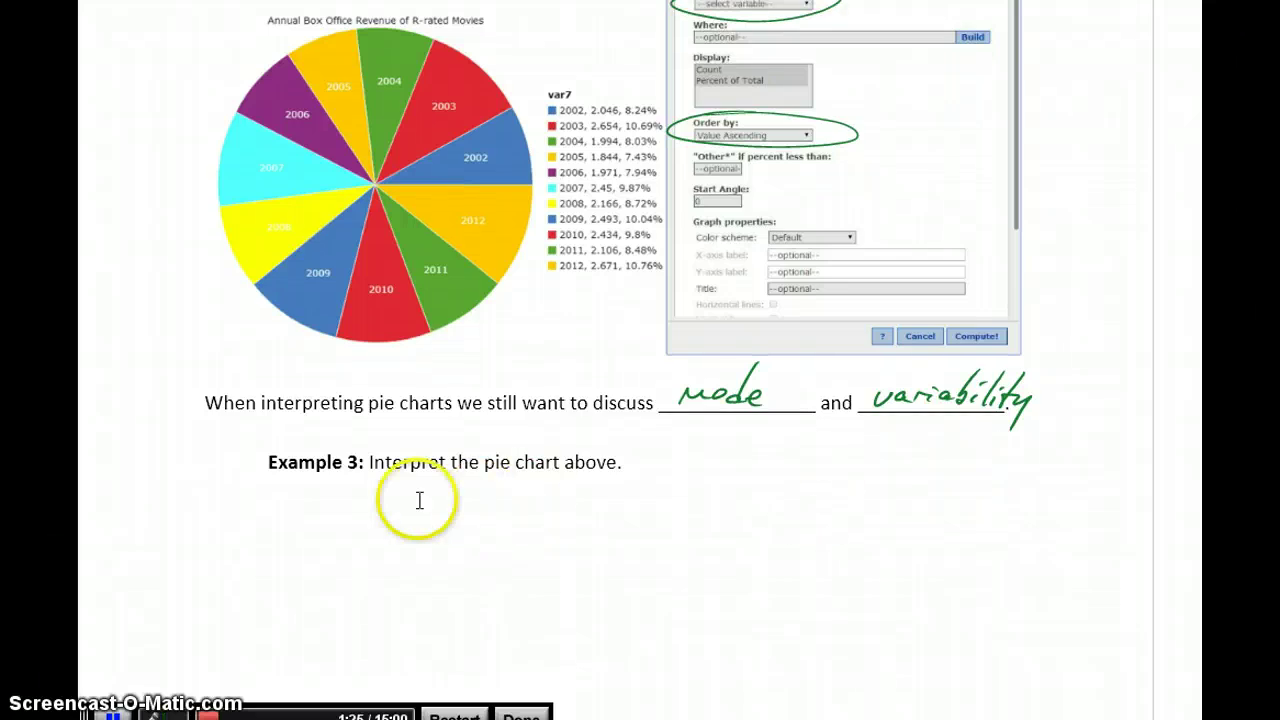
Below Example 3, type that the mode occurred in 2003 and 2012, the largest-revenue years
click(163, 504)
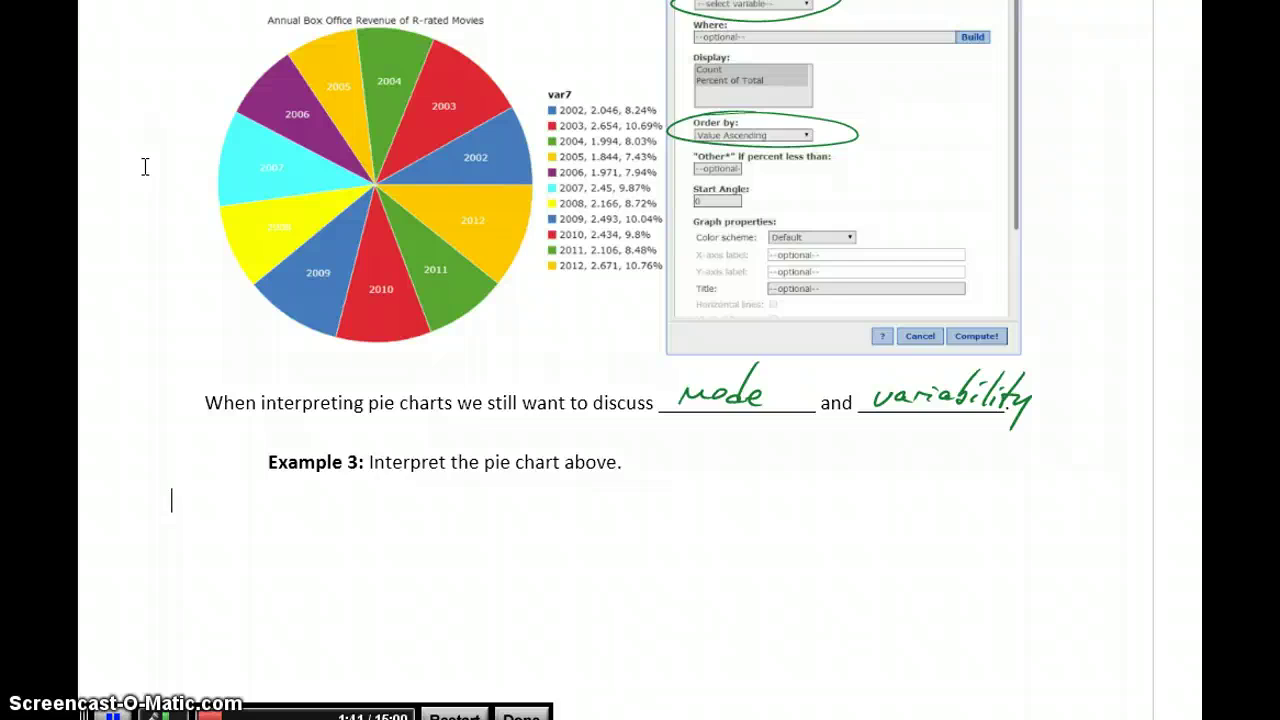
text(The m)
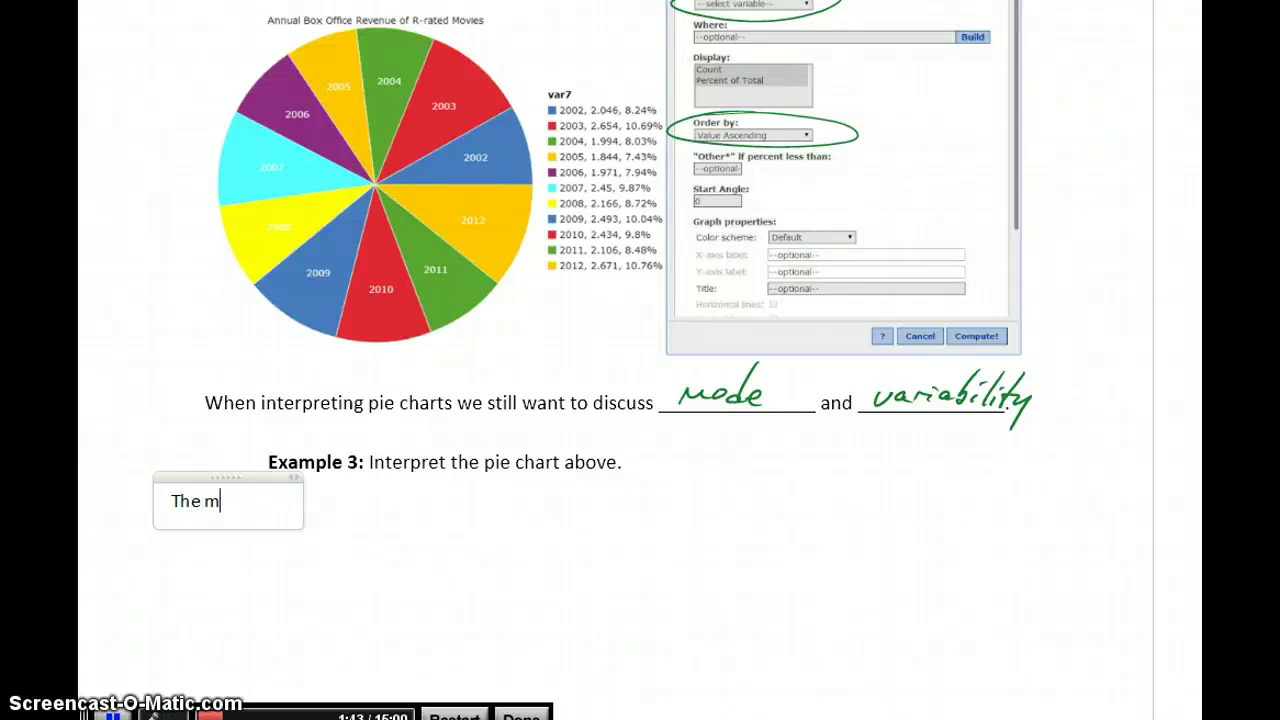
text(ode fo rths)
key(BackSpace)
key(BackSpace)
key(BackSpace)
key(BackSpace)
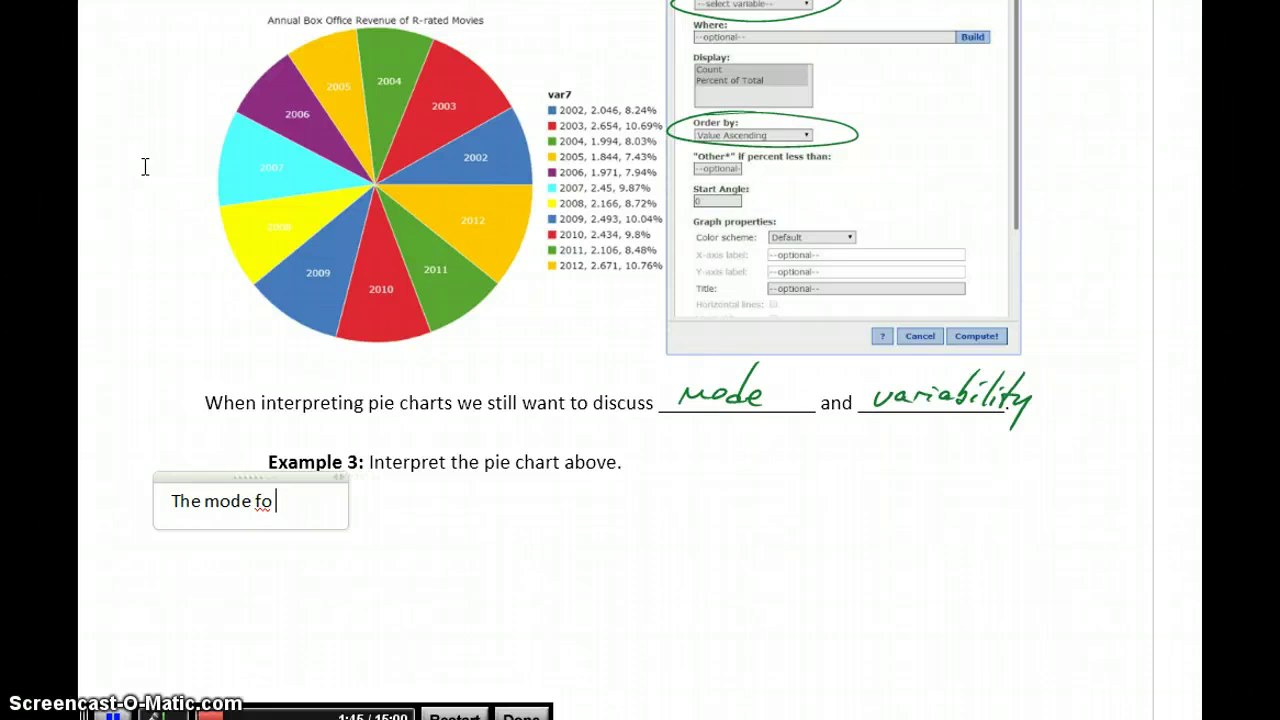
text(r this chart)
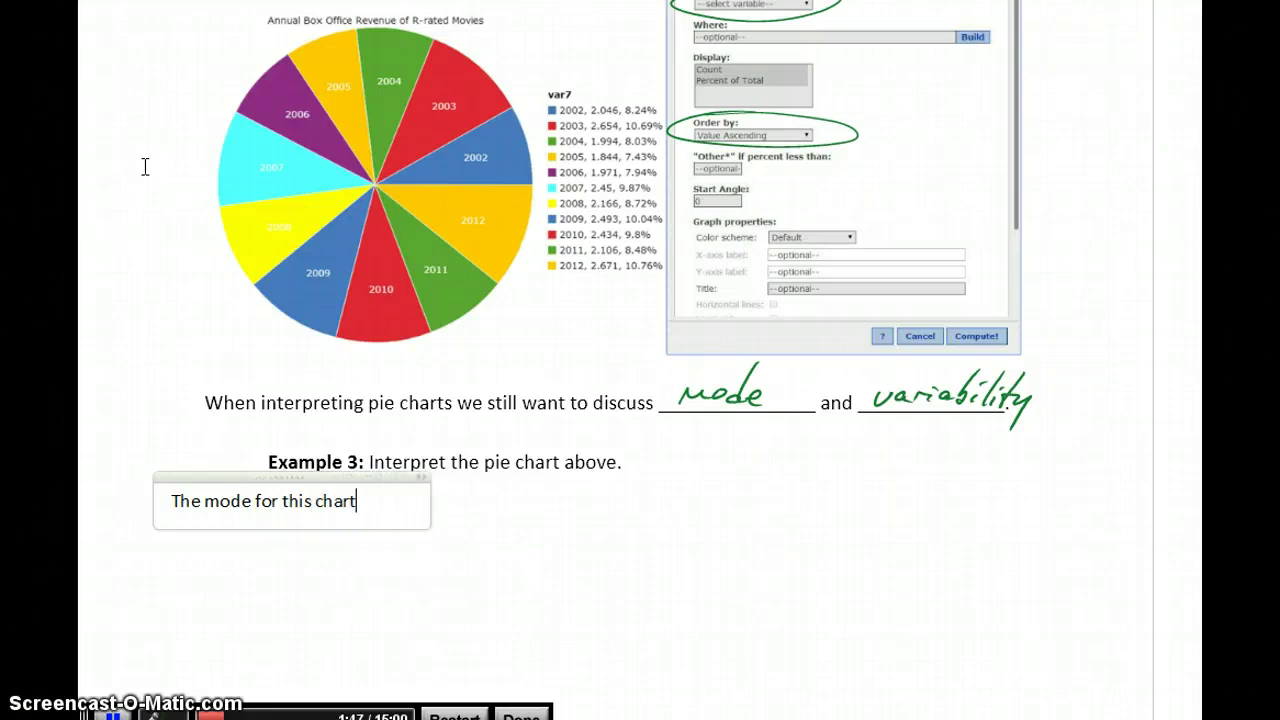
text( occurre)
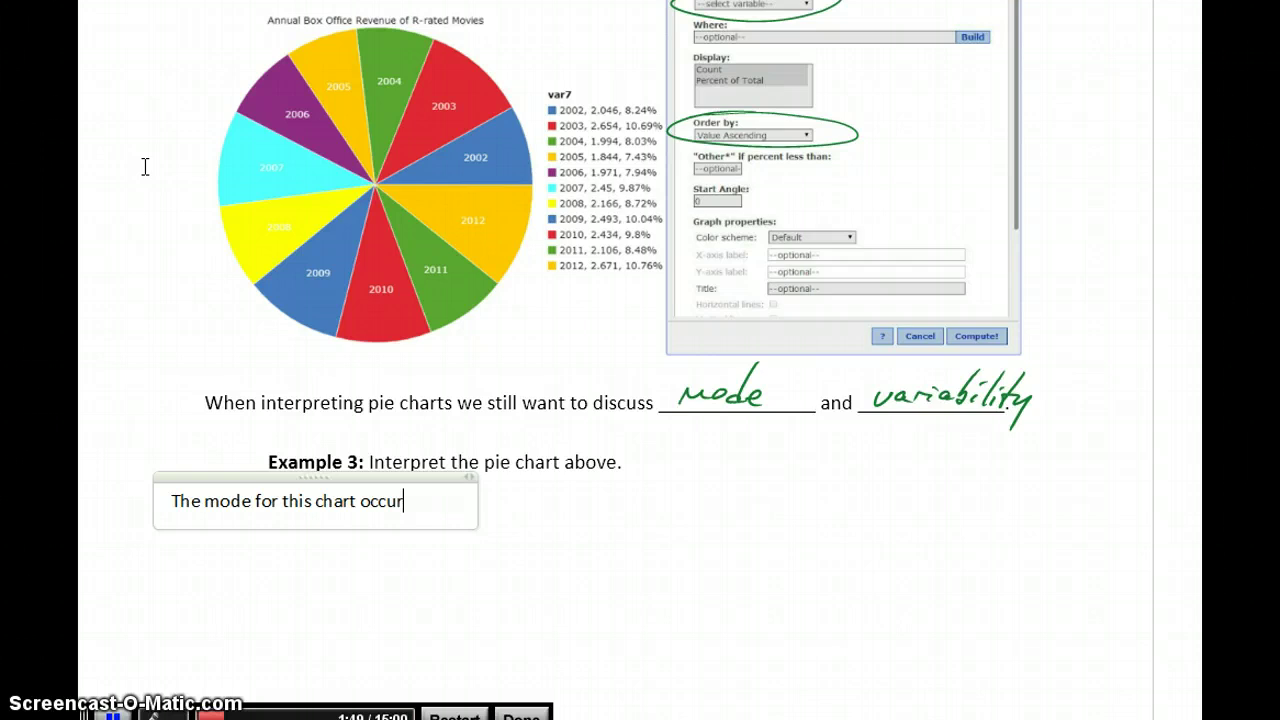
key(BackSpace)
text(red in)
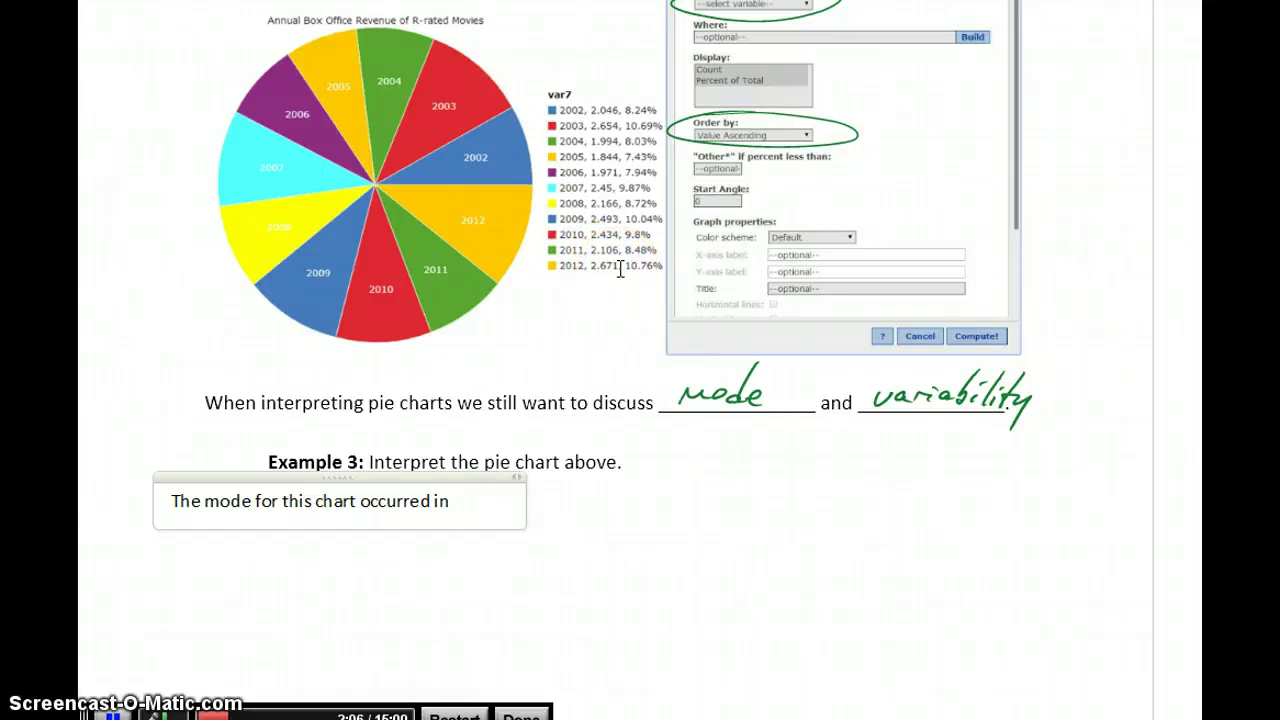
text(2003)
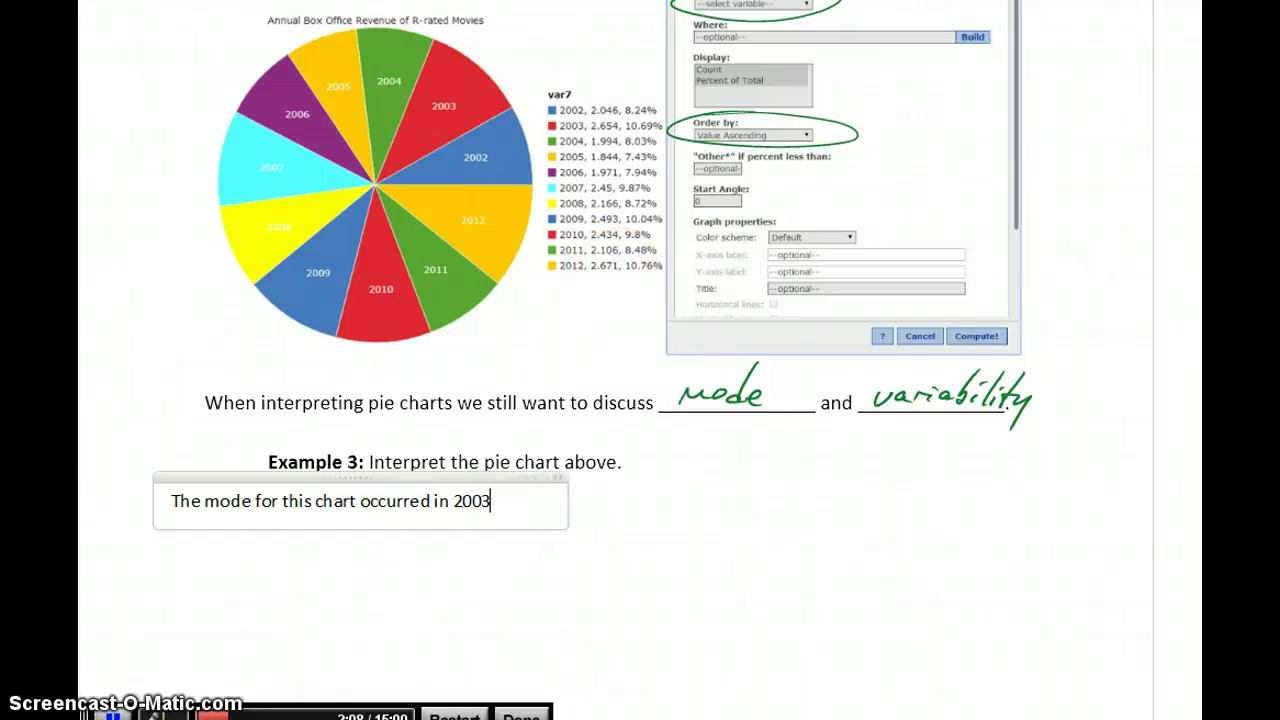
text( and 2012, i)
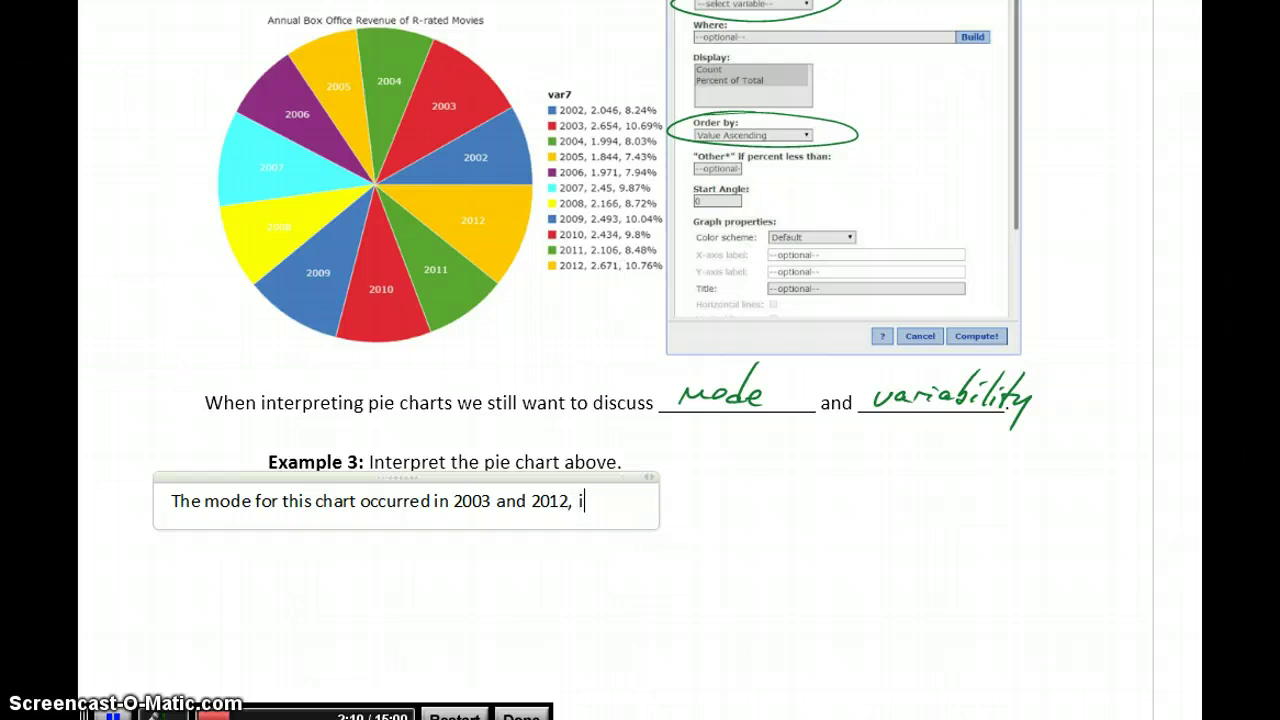
text(ndicating that)
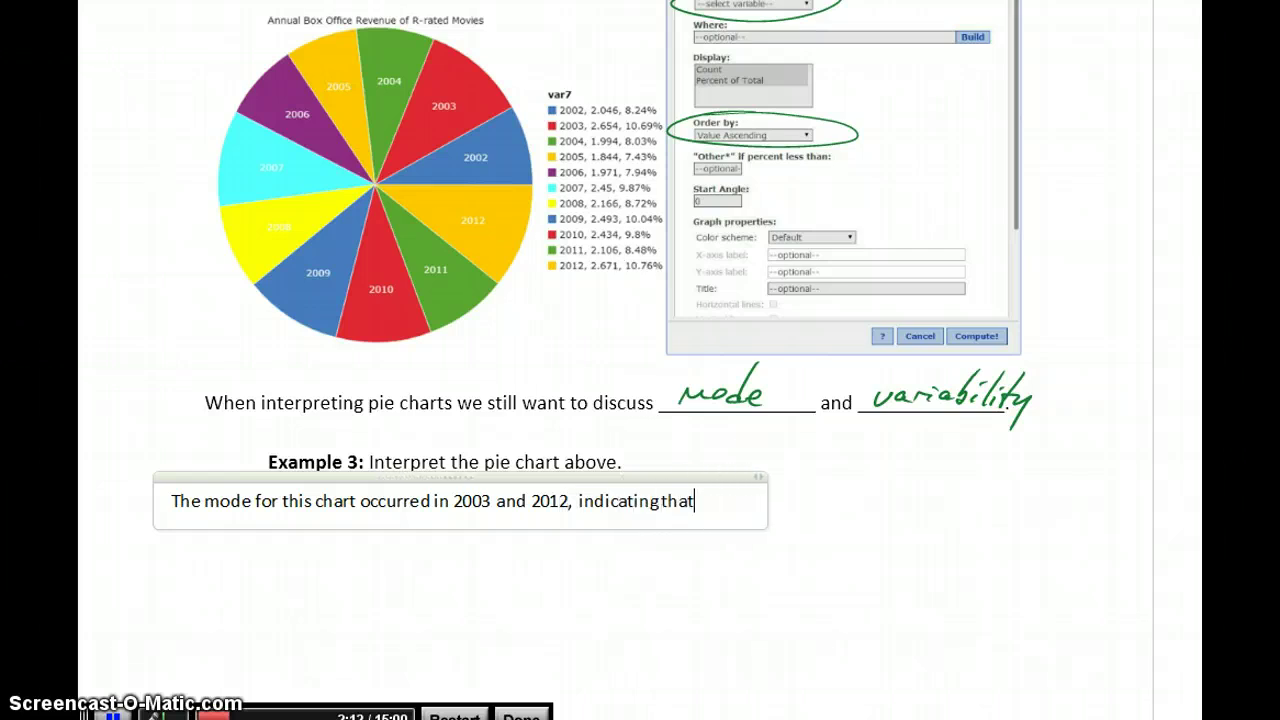
text( those yea)
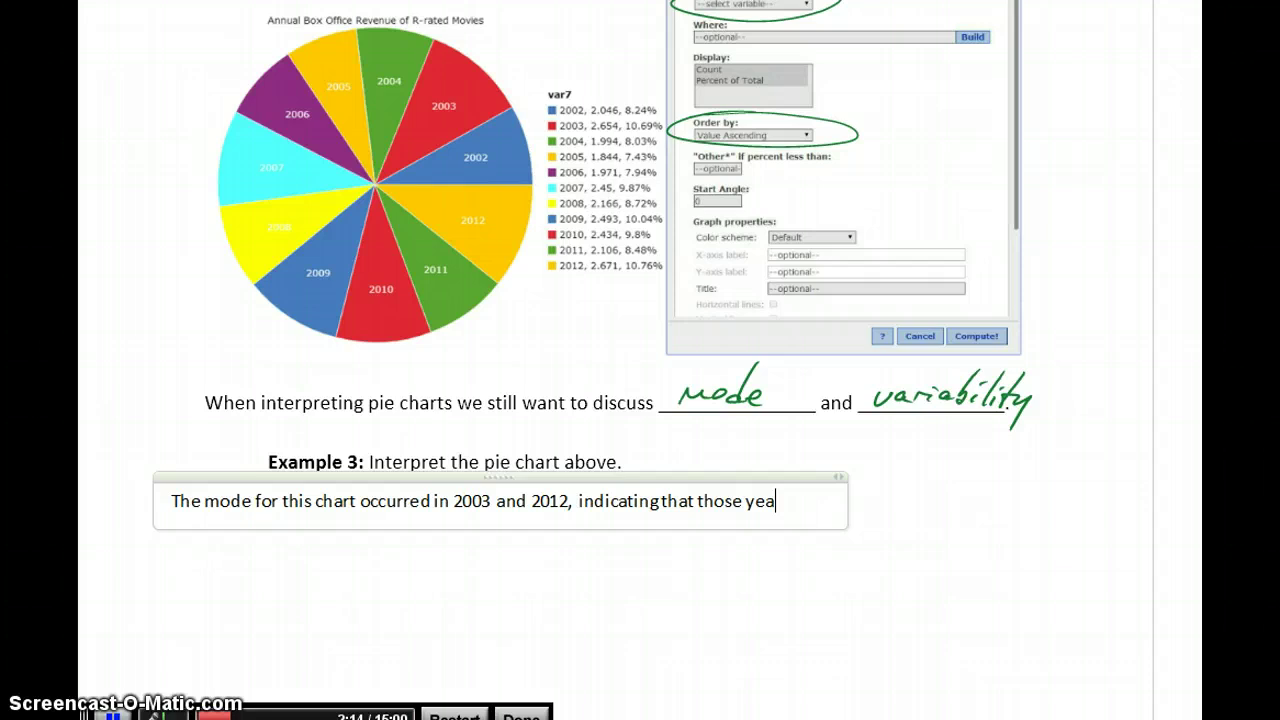
text(rs saw the large)
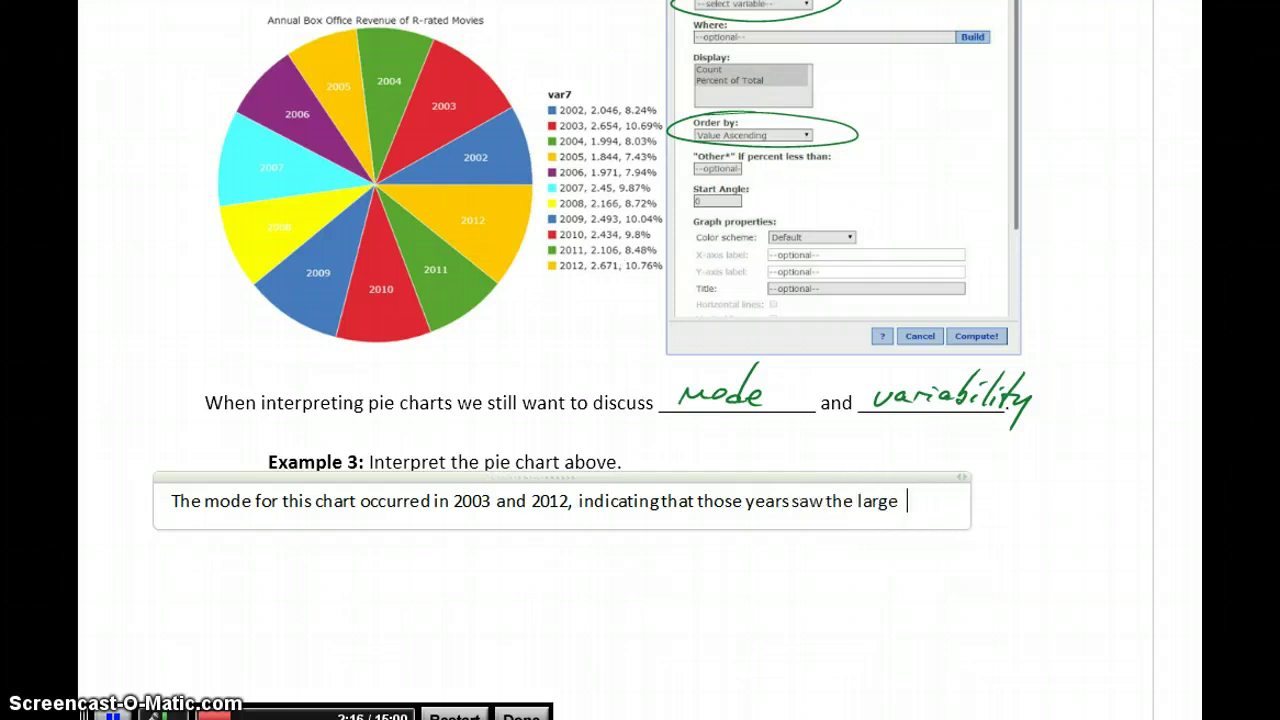
text(st revenues for R-rated films)
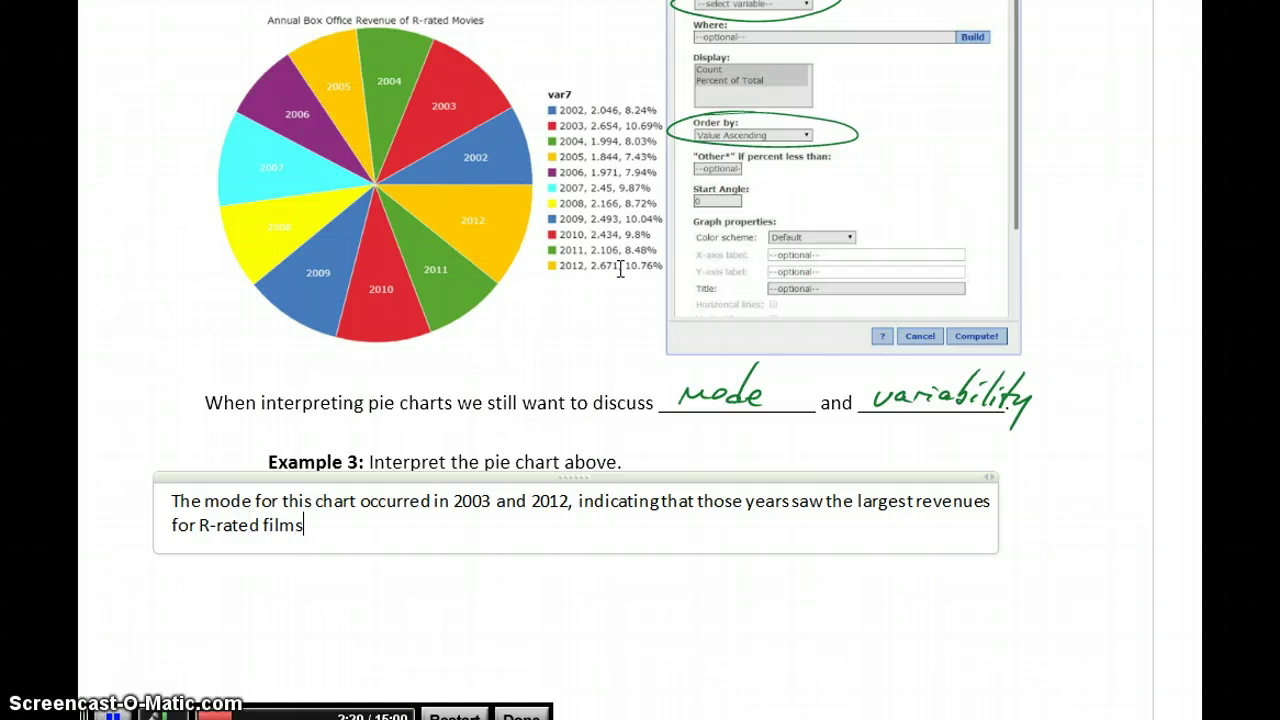
key(Return)
key(Return)
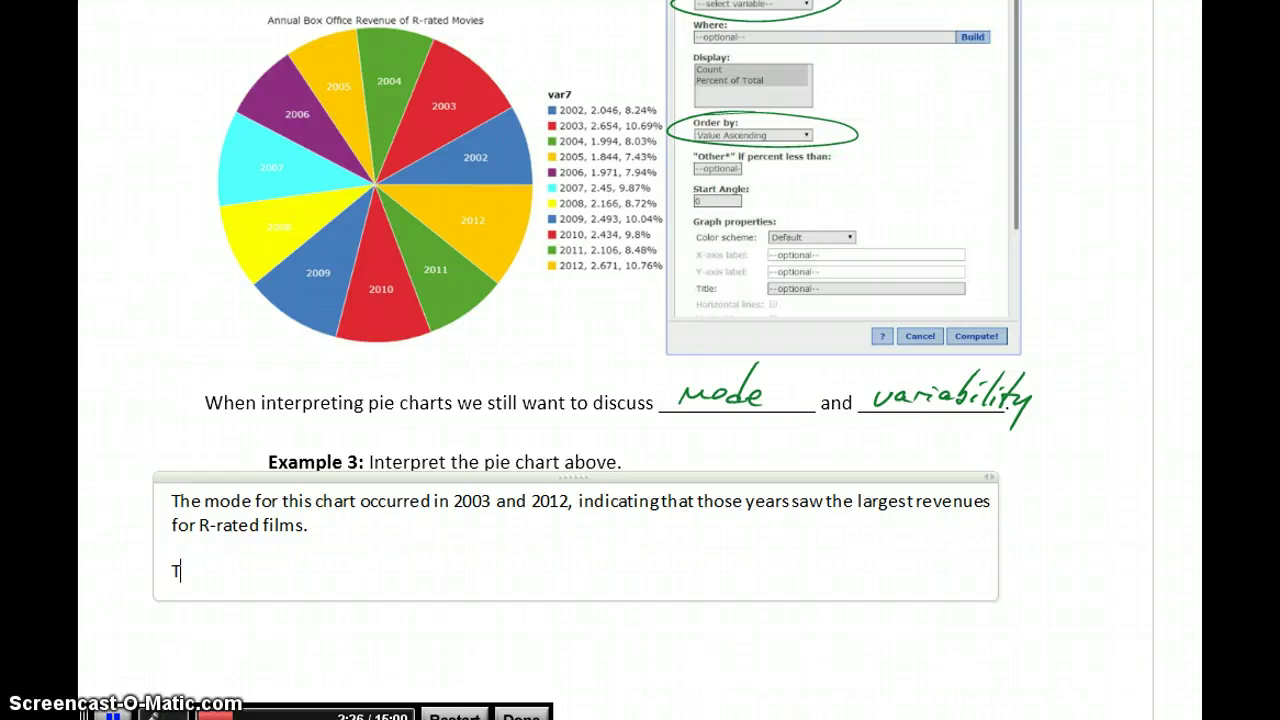
Type 'This chart has high variability because each year has similarly large revenues.'
text(This chart has high variability)
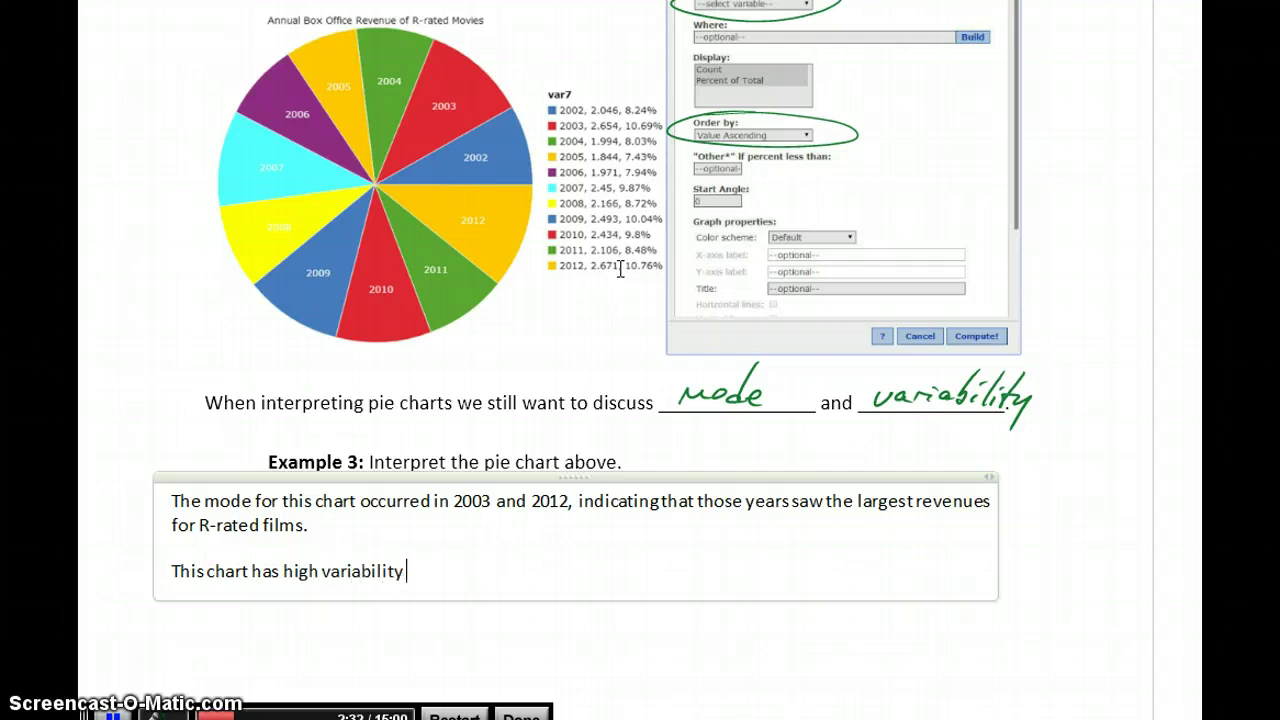
text(cause each year has similarly sized)
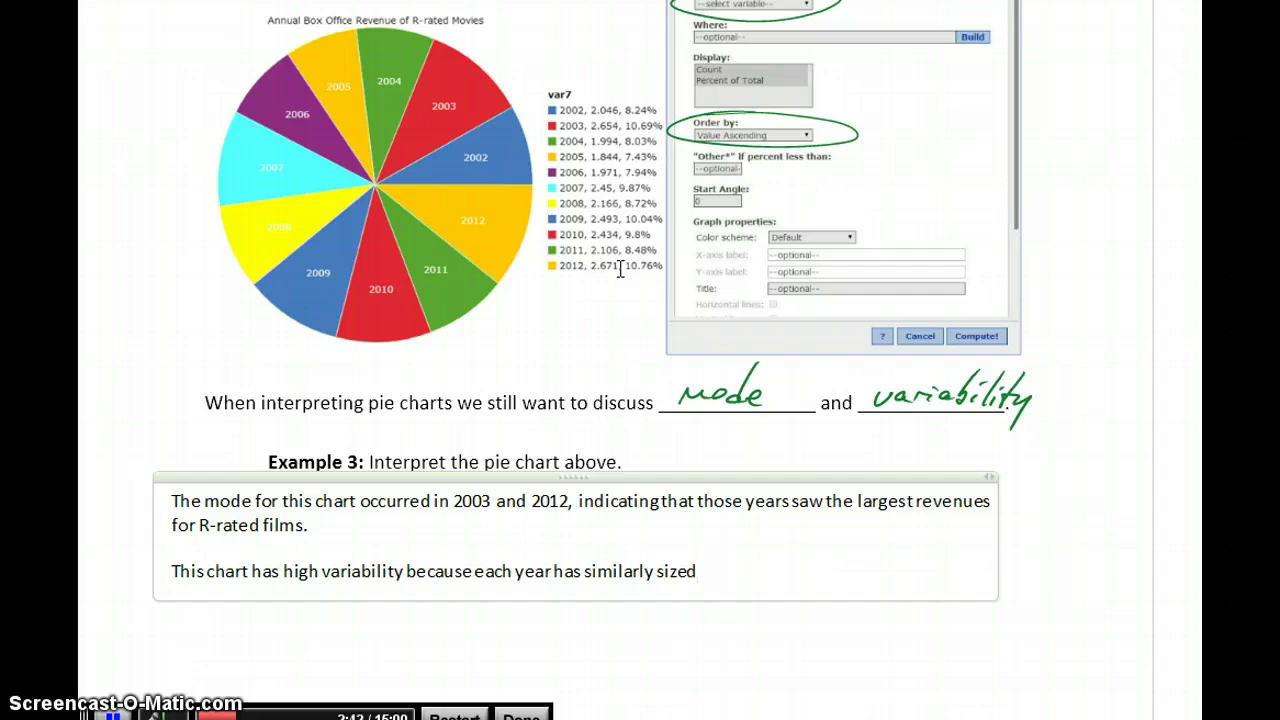
click(620, 268)
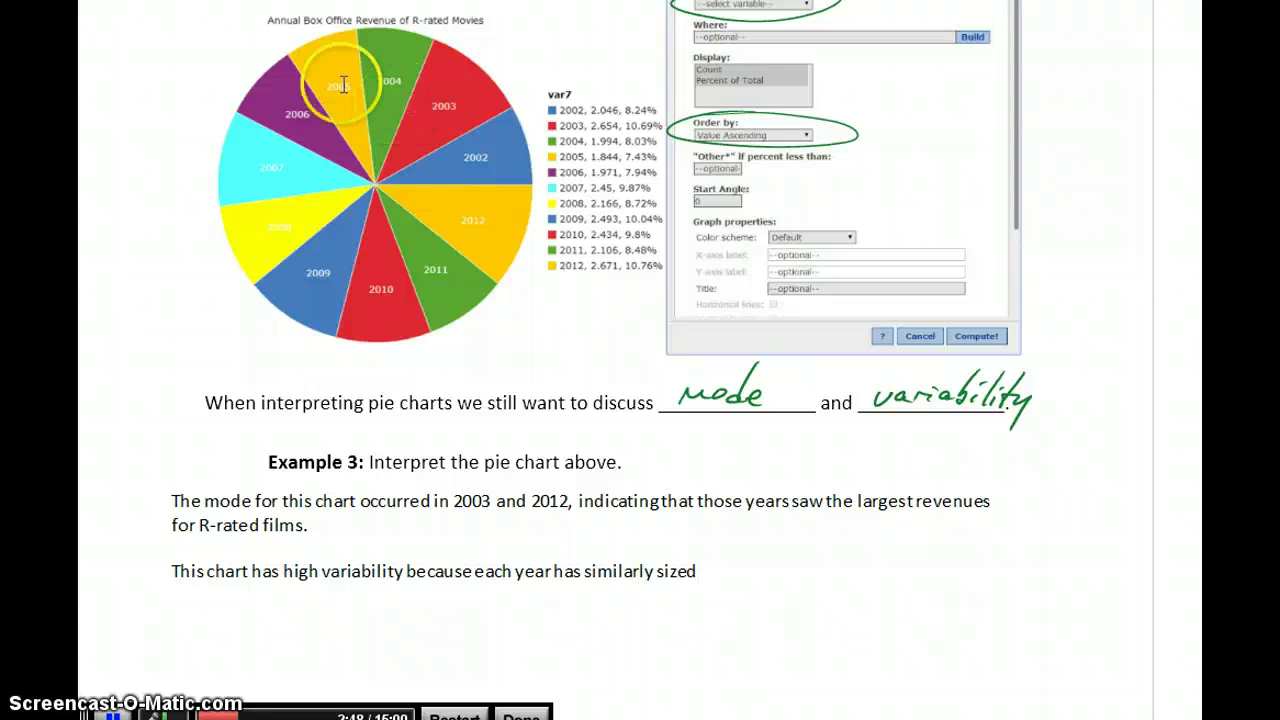
key(BackSpace)
key(BackSpace)
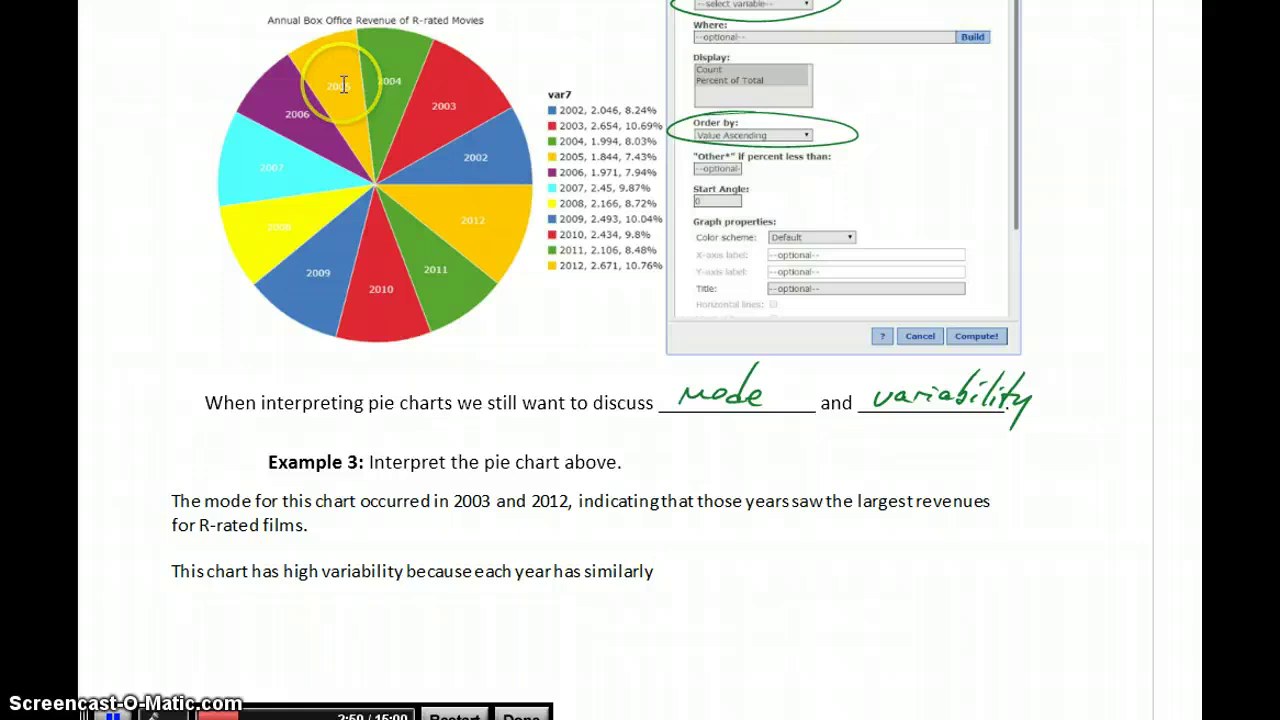
text(large revenues.)
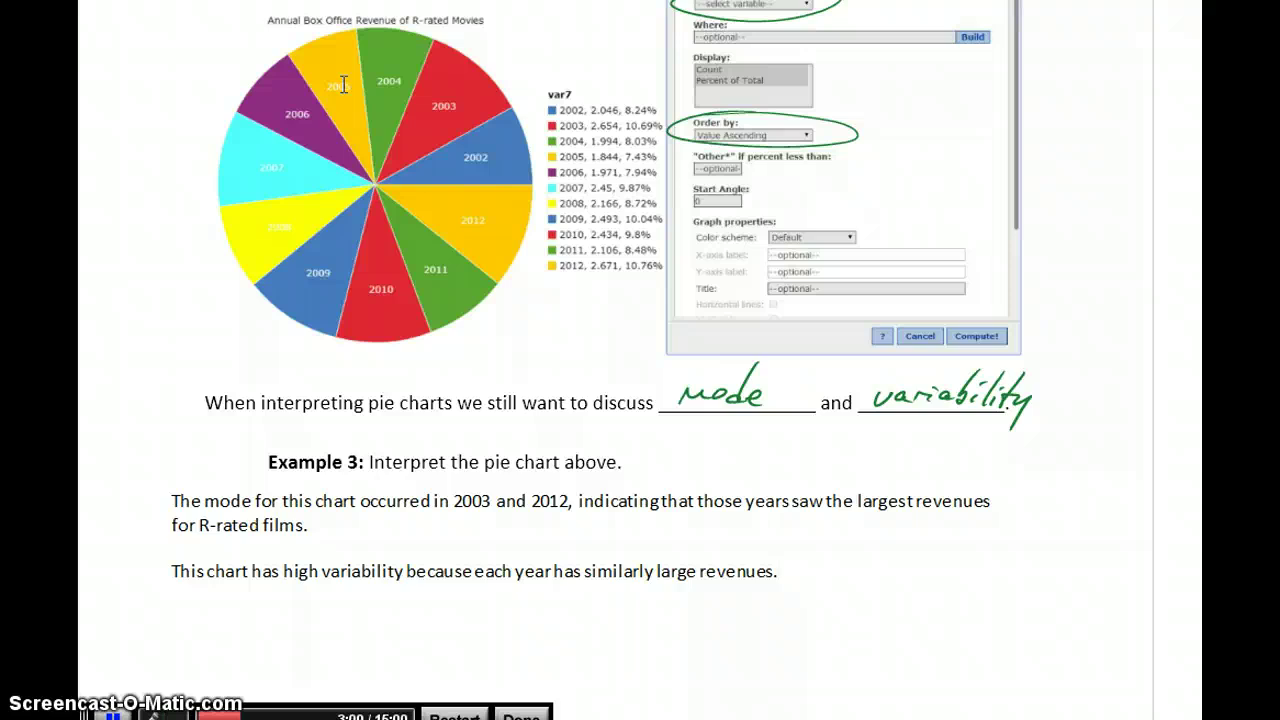
Draw a red ink loop around the legend's year percentages beside the pie chart
key(ctrl)
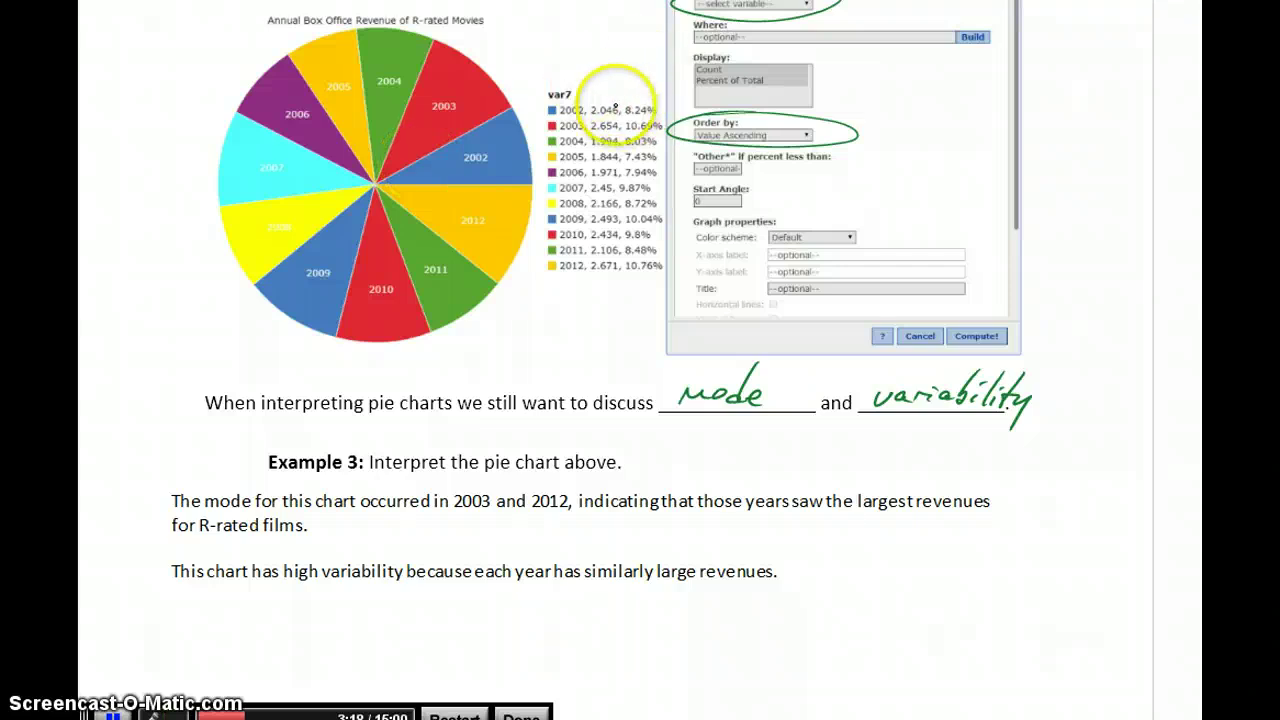
drag(607, 91, 586, 94)
mouse_move(548, 197)
mouse_down()
mouse_move(622, 265)
mouse_move(645, 203)
mouse_move(590, 96)
mouse_up()
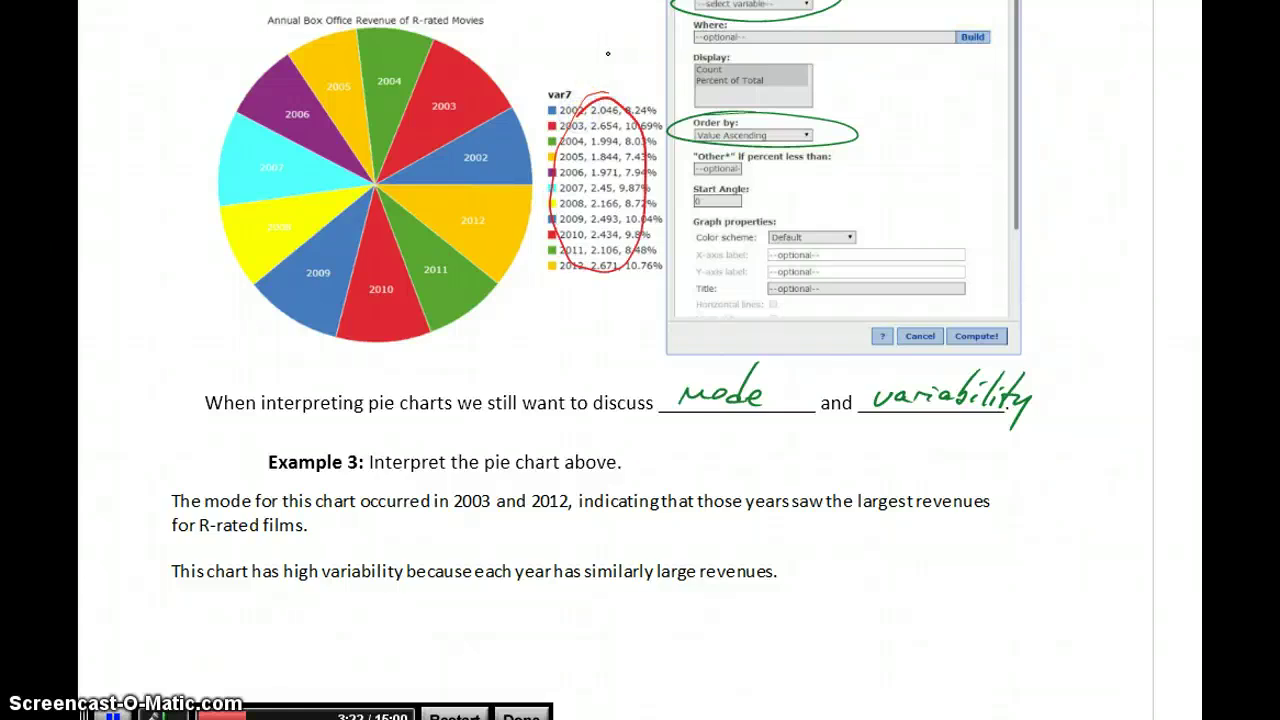